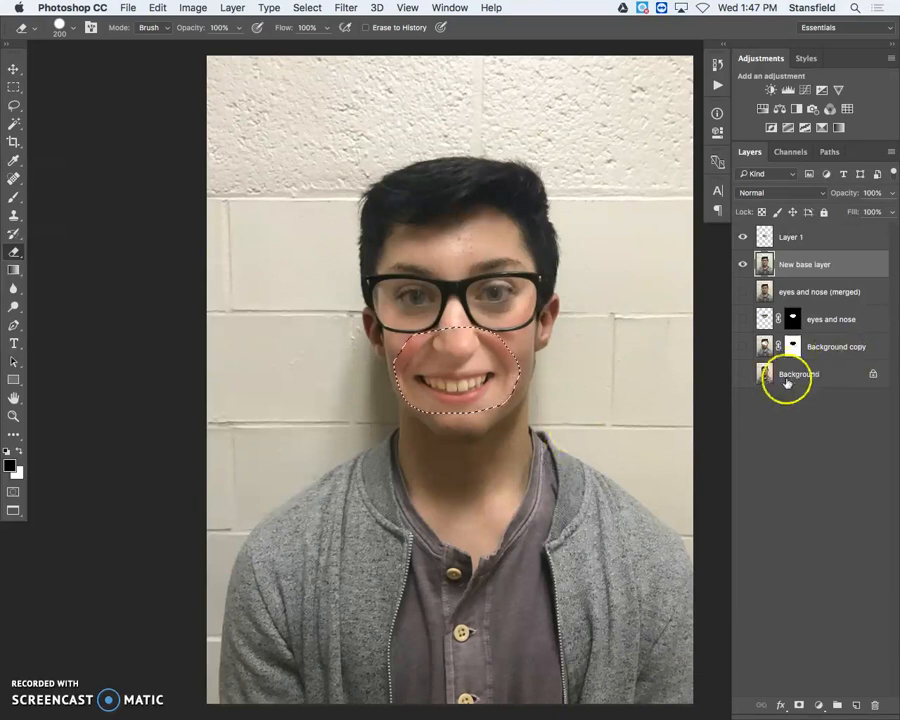
- Compare the portrait's editing stages by switching layer visibility from the original Background up through New base layer to Layer 1
{"action": "left_click", "coordinate": [742, 239]}
{"action": "left_click_drag", "start_coordinate": [742, 242], "coordinate": [743, 267]}
{"action": "left_click_drag", "start_coordinate": [742, 376], "coordinate": [743, 293]}
{"action": "left_click", "coordinate": [743, 292]}
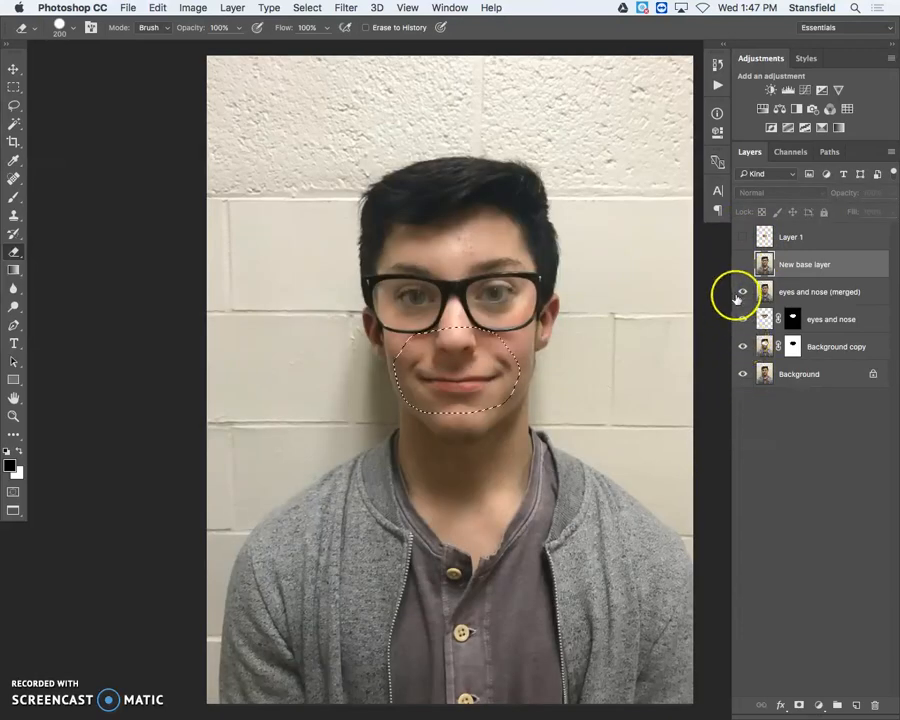
{"action": "left_click", "coordinate": [743, 346]}
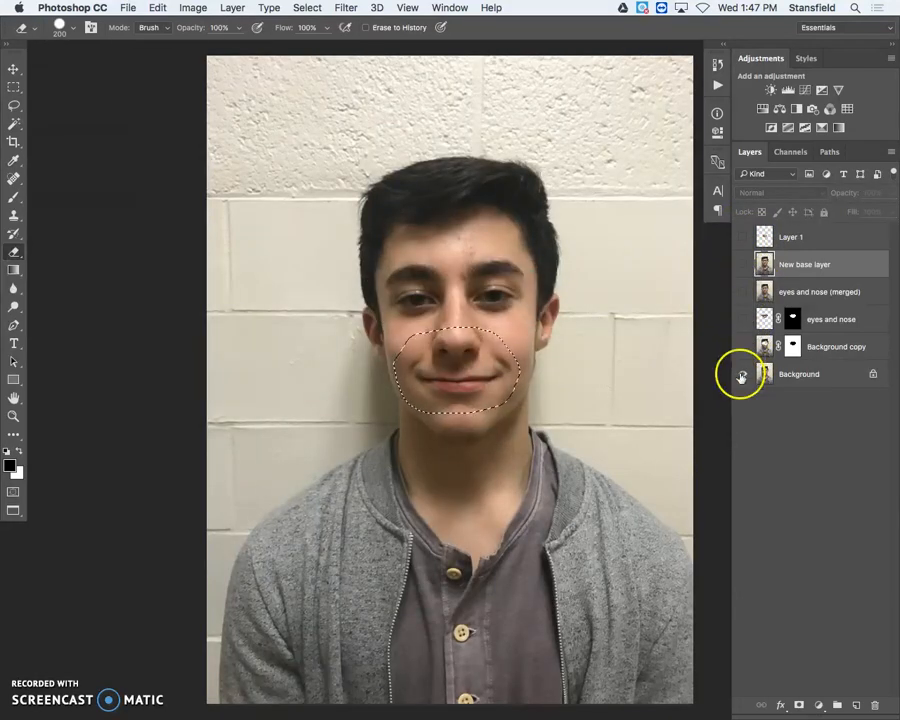
{"action": "left_click_drag", "start_coordinate": [741, 346], "coordinate": [744, 320]}
{"action": "left_click", "coordinate": [743, 320]}
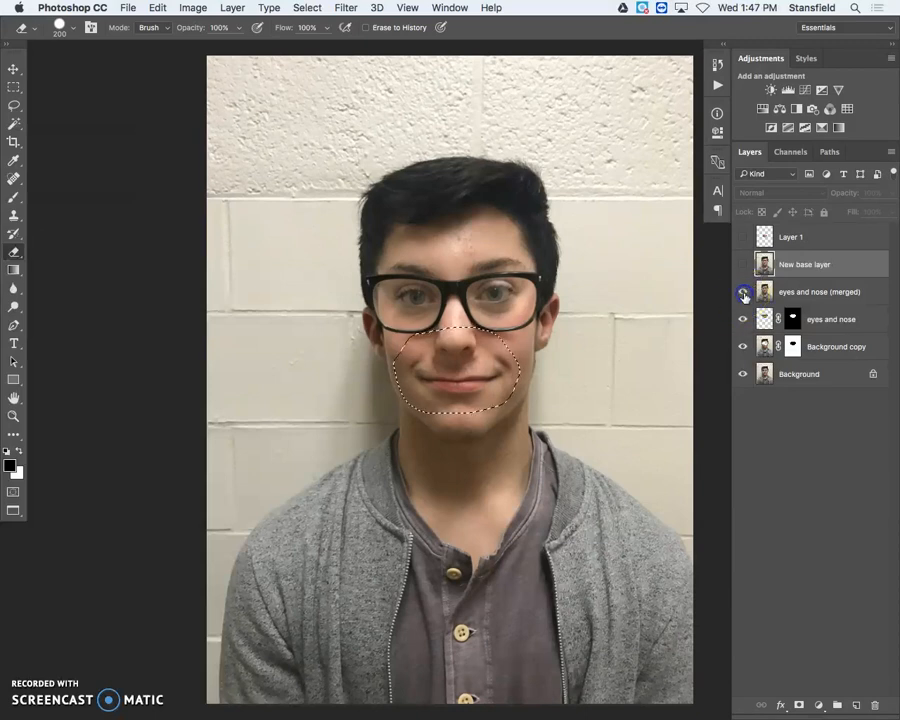
{"action": "left_click_drag", "start_coordinate": [743, 289], "coordinate": [741, 264]}
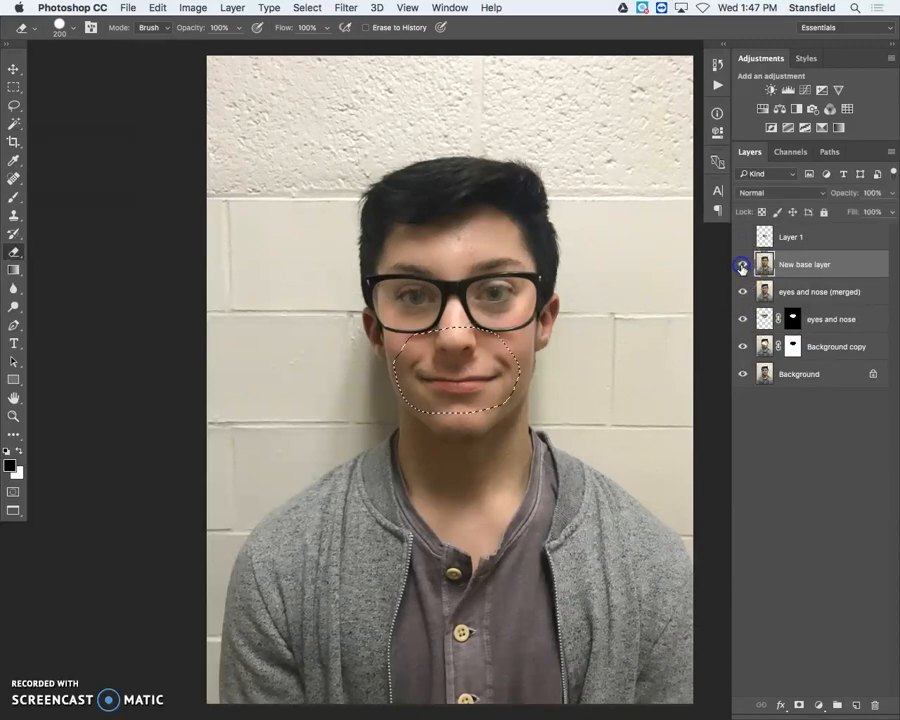
{"action": "left_click", "coordinate": [743, 237]}
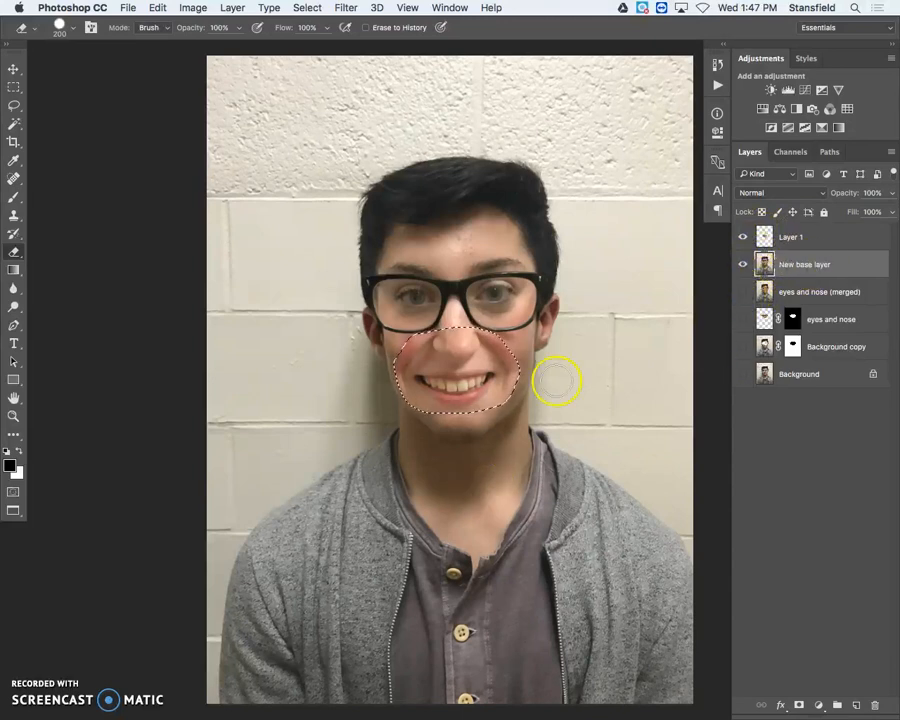
- Examine the smile patch on Layer 1 up close, alone and over New base layer, by toggling both layers' visibility
{"action": "key", "text": "super+1"}
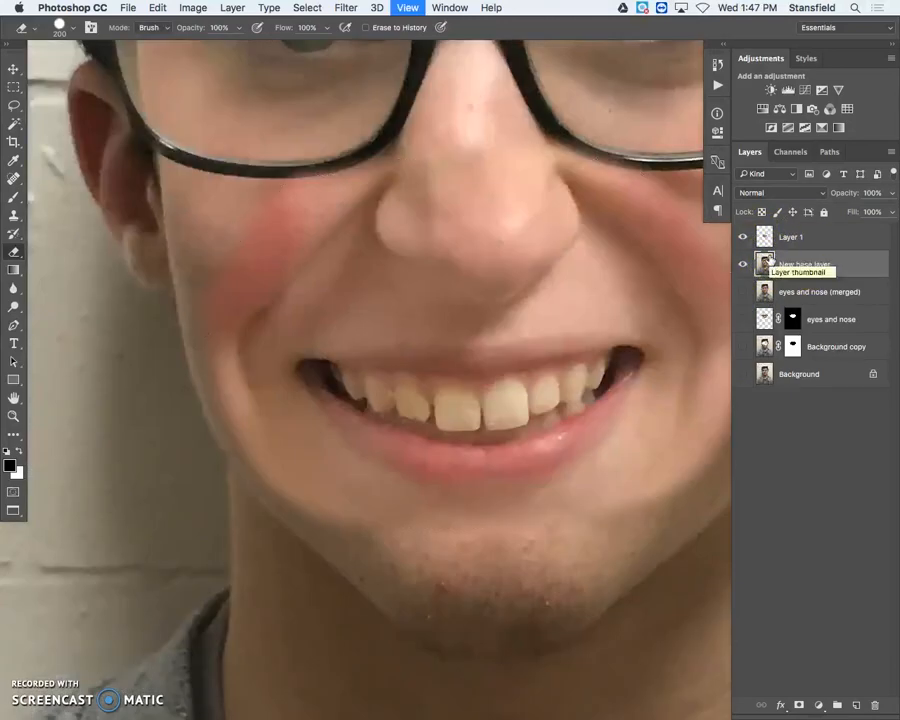
{"action": "key", "text": "super+minus"}
{"action": "key", "text": "super+minus"}
{"action": "left_click_drag", "start_coordinate": [557, 400], "coordinate": [478, 376]}
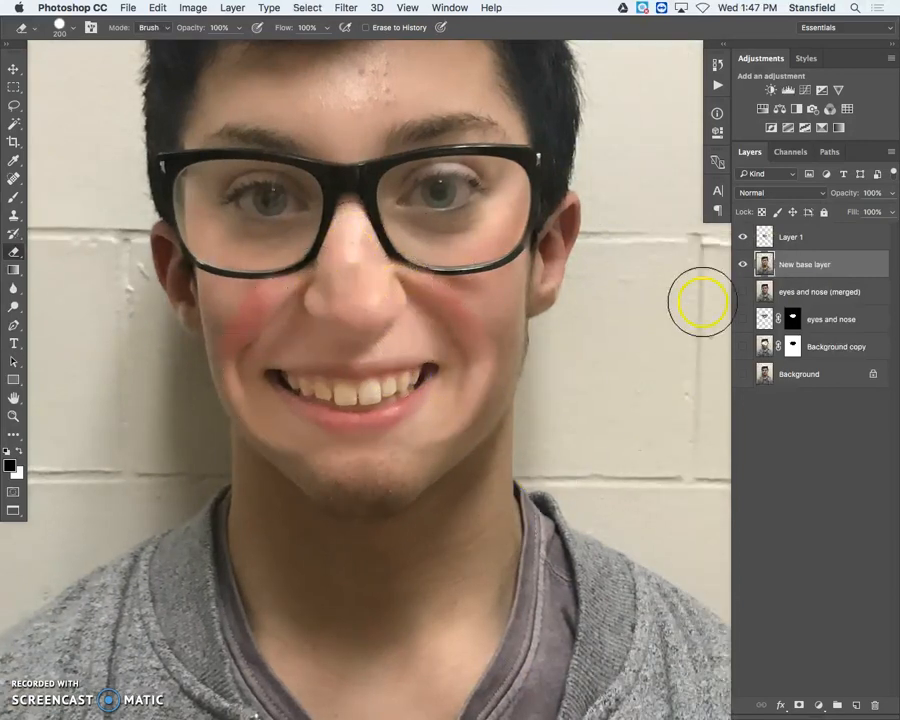
{"action": "left_click", "coordinate": [743, 265]}
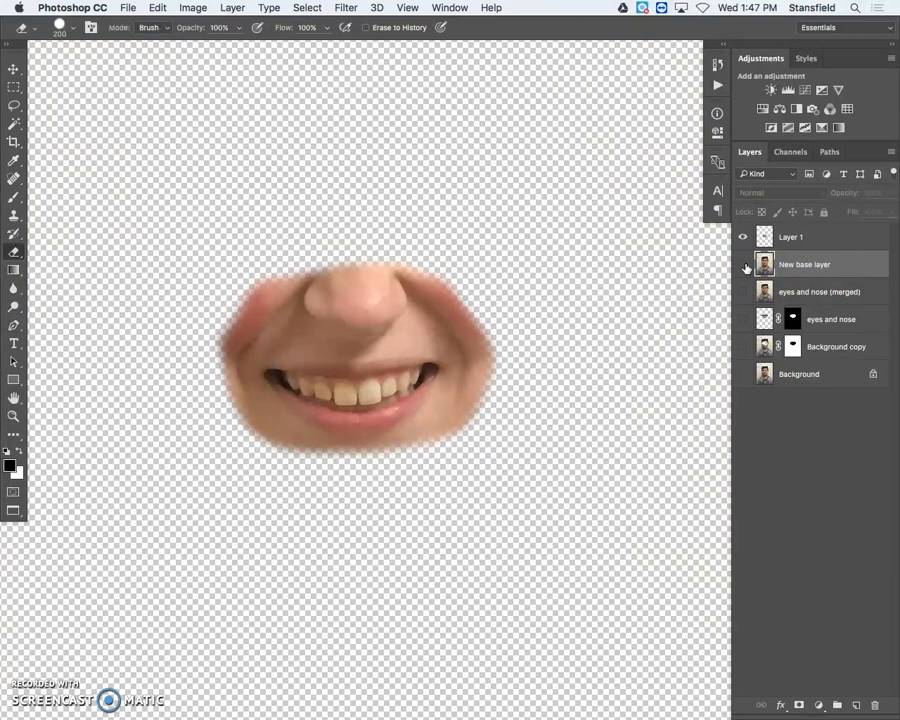
{"action": "key", "text": "super+plus"}
{"action": "key", "text": "super+plus"}
{"action": "left_click_drag", "start_coordinate": [469, 312], "coordinate": [628, 313]}
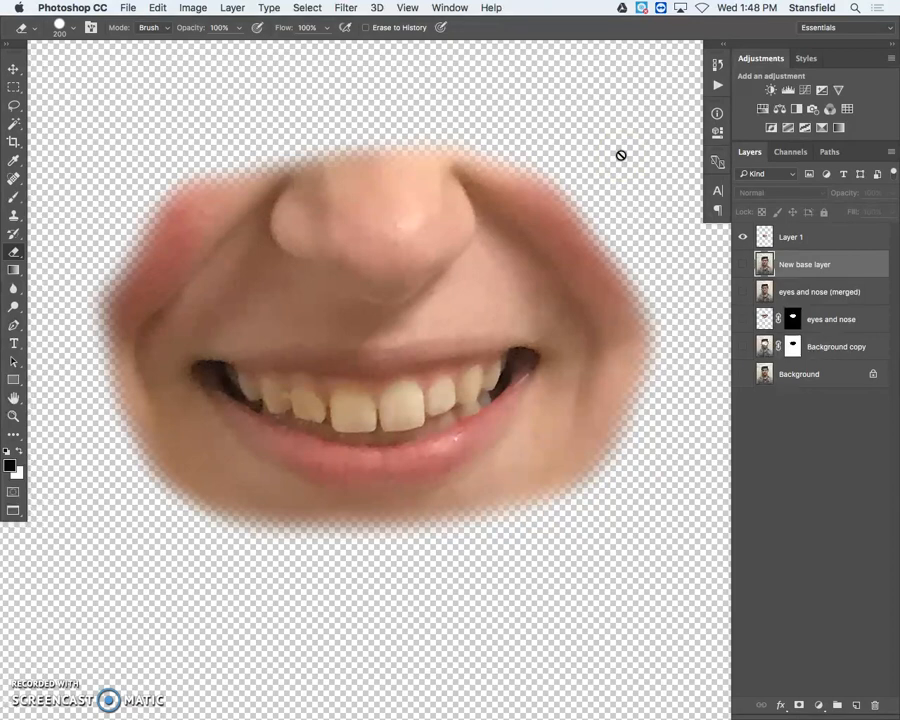
{"action": "left_click", "coordinate": [742, 264]}
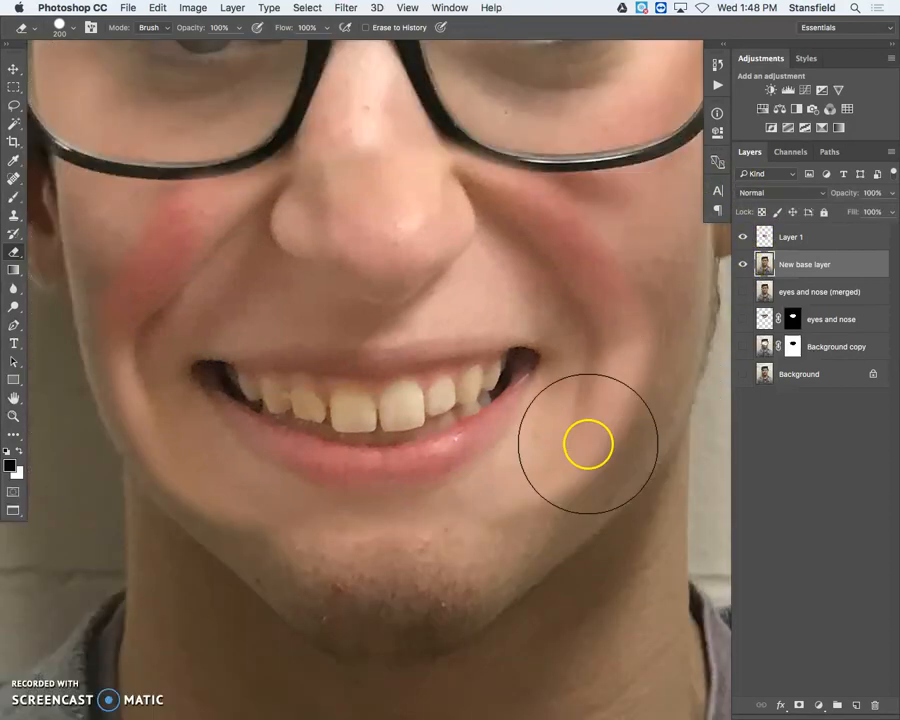
{"action": "left_click", "coordinate": [743, 237]}
{"action": "left_click", "coordinate": [743, 237]}
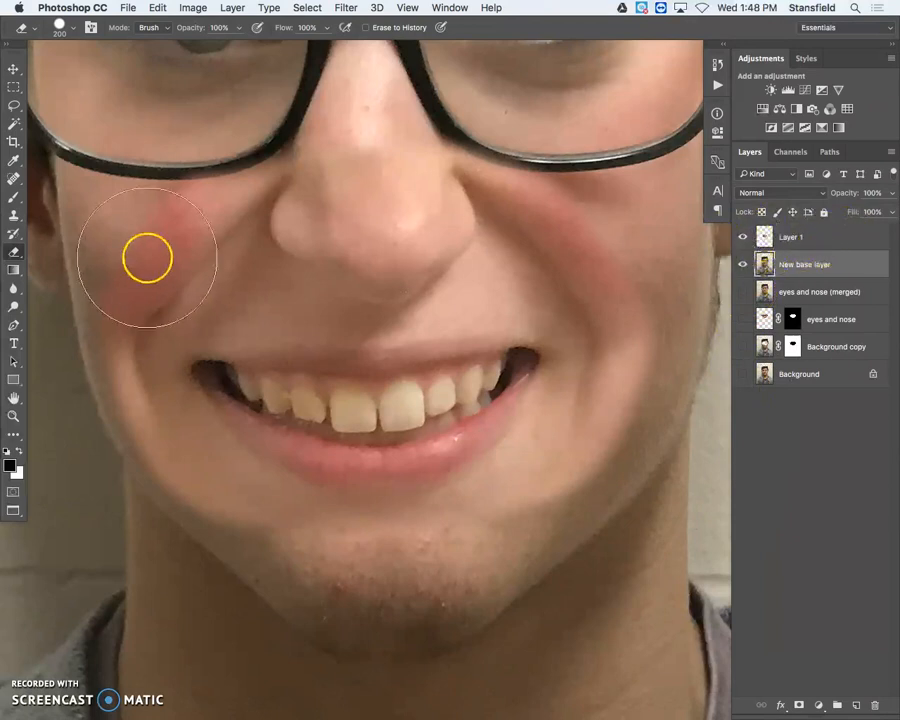
- Load the outline of Layer 1's smile patch as a selection and make New base layer the active layer
{"action": "left_click", "coordinate": [822, 237]}
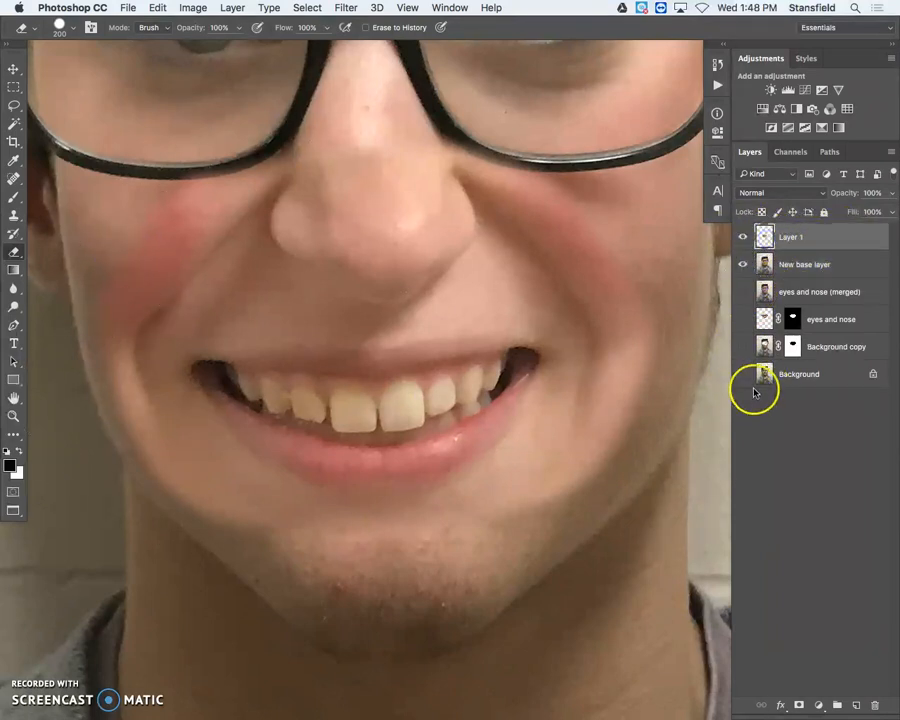
{"action": "left_click", "coordinate": [764, 236], "text": "super"}
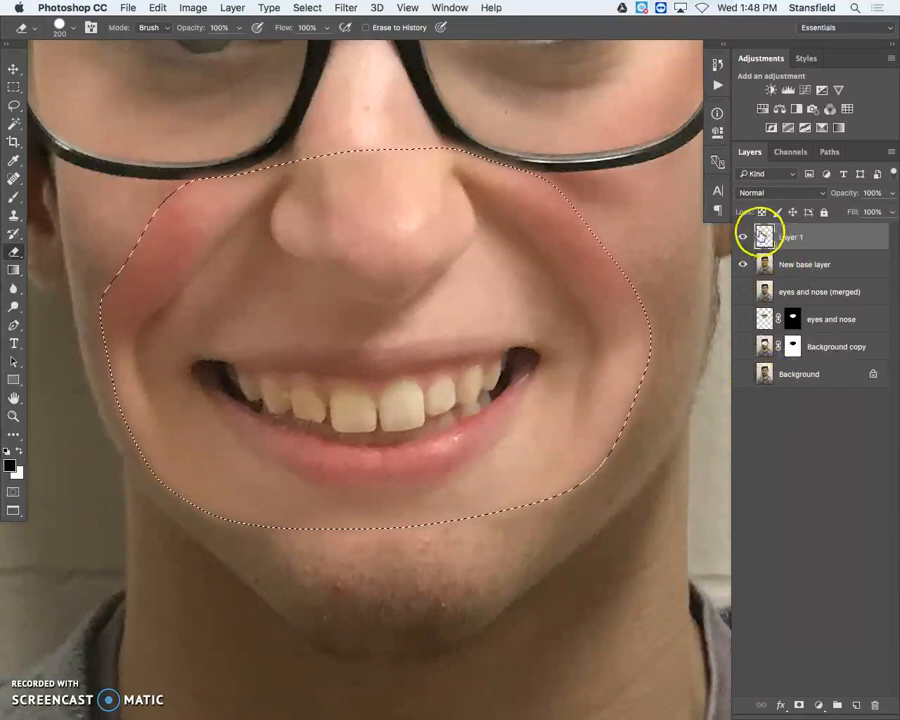
{"action": "left_click_drag", "start_coordinate": [765, 259], "coordinate": [795, 263]}
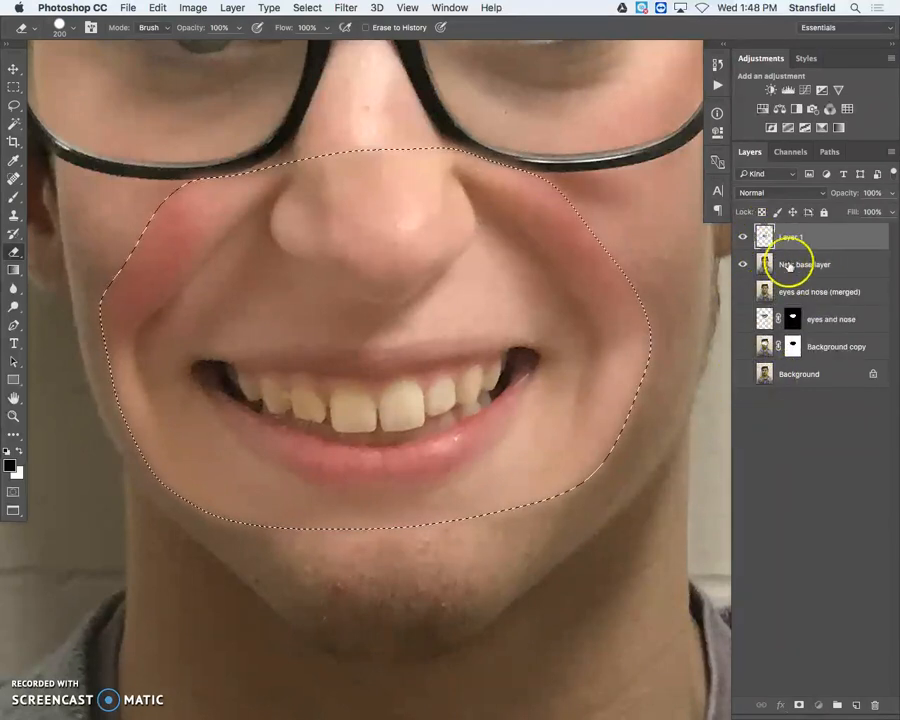
- Contract the smile-shaped selection by 15 pixels
{"action": "left_click", "coordinate": [307, 8]}
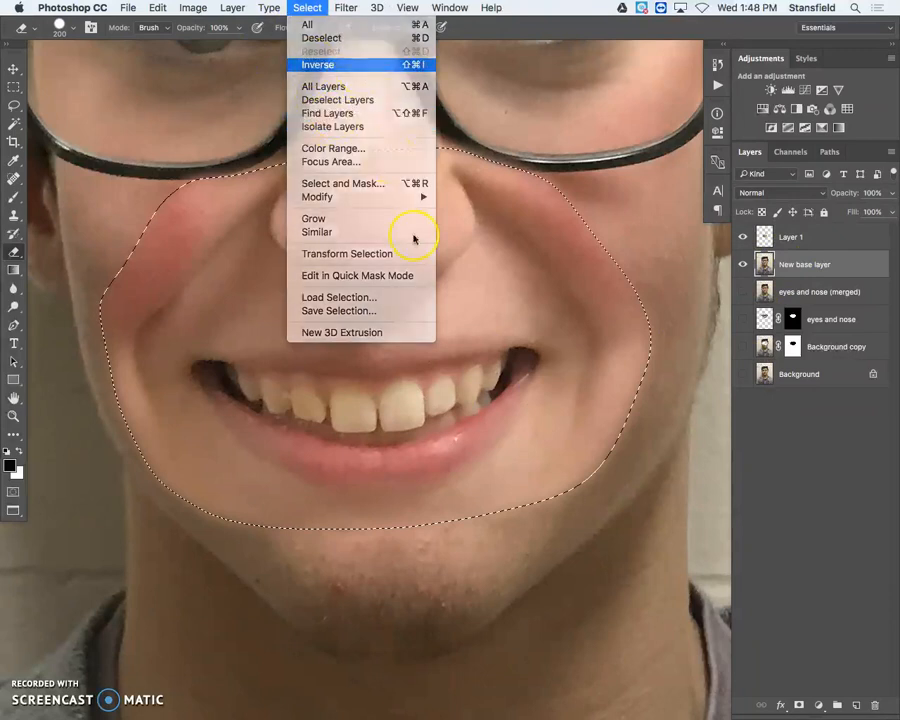
{"action": "left_click", "coordinate": [307, 7]}
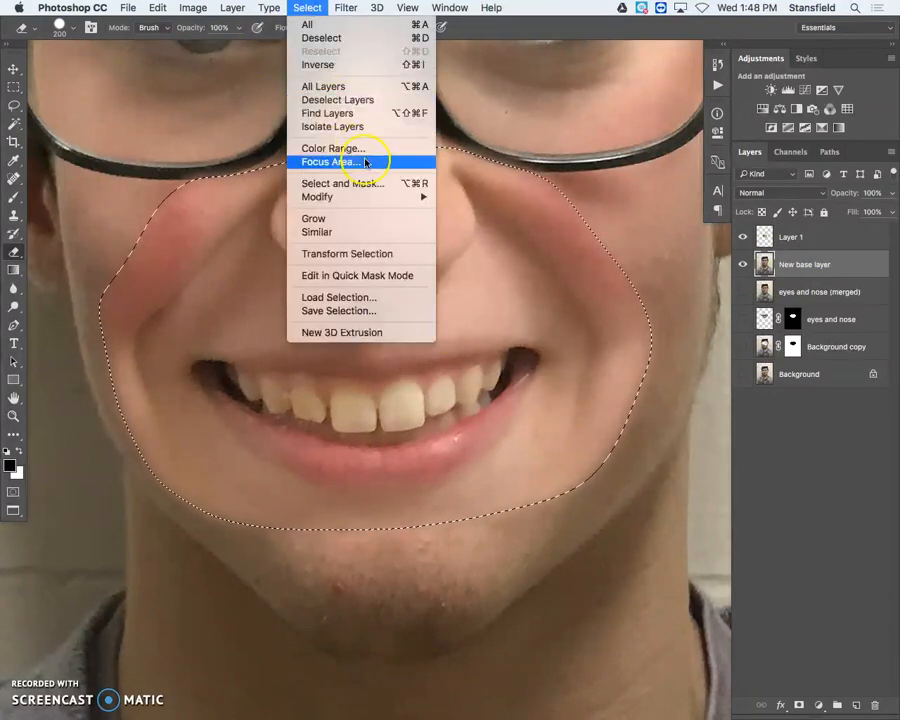
{"action": "mouse_move", "coordinate": [416, 200]}
{"action": "left_click", "coordinate": [460, 223]}
{"action": "type", "text": "15"}
{"action": "key", "text": "Return"}
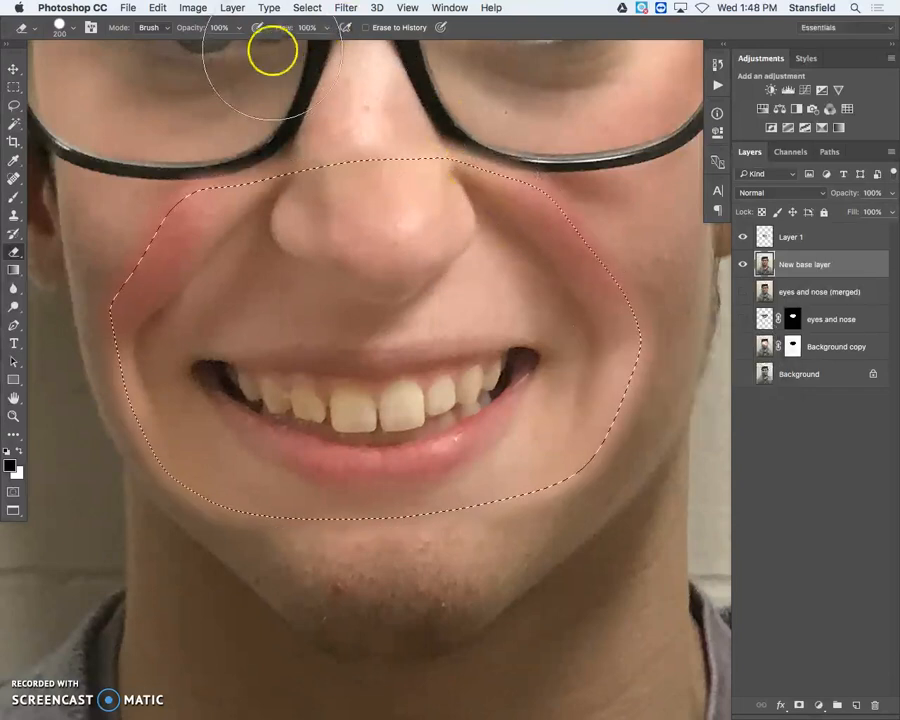
{"action": "left_click", "coordinate": [305, 7]}
{"action": "mouse_move", "coordinate": [397, 200]}
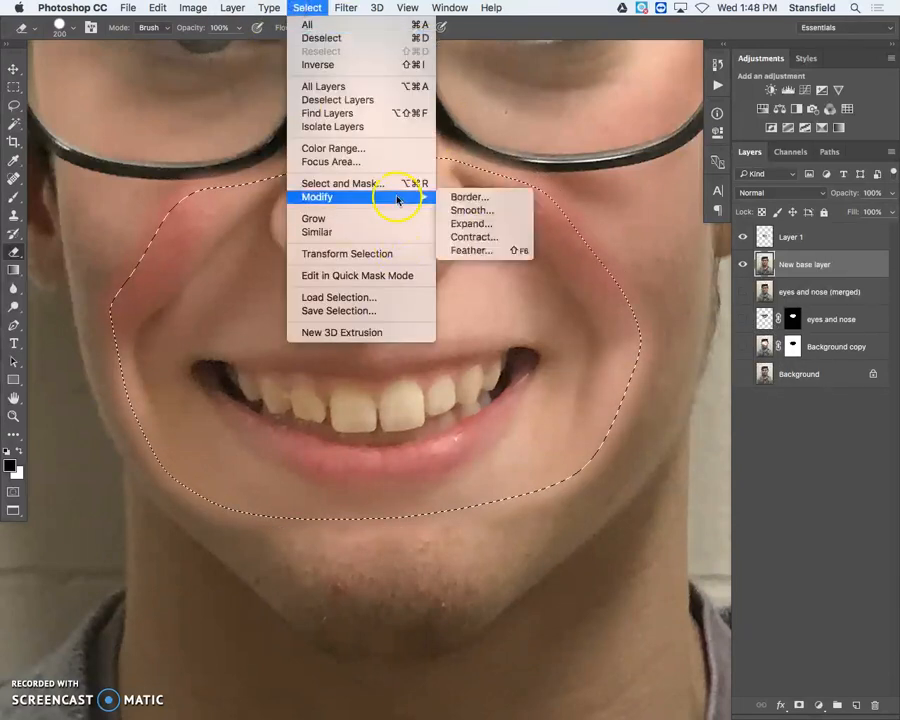
{"action": "left_click", "coordinate": [334, 63]}
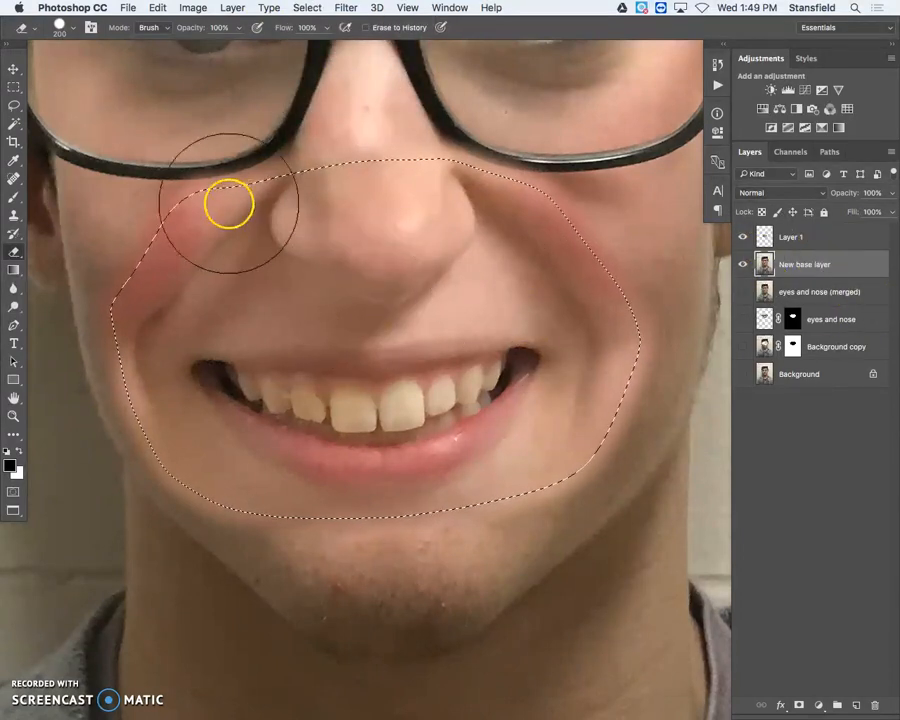
- Erase New base layer inside the selection with the 200 px Eraser, hiding Layer 1 while checking the edges, and deselect
{"action": "left_click_drag", "start_coordinate": [17, 253], "coordinate": [56, 252]}
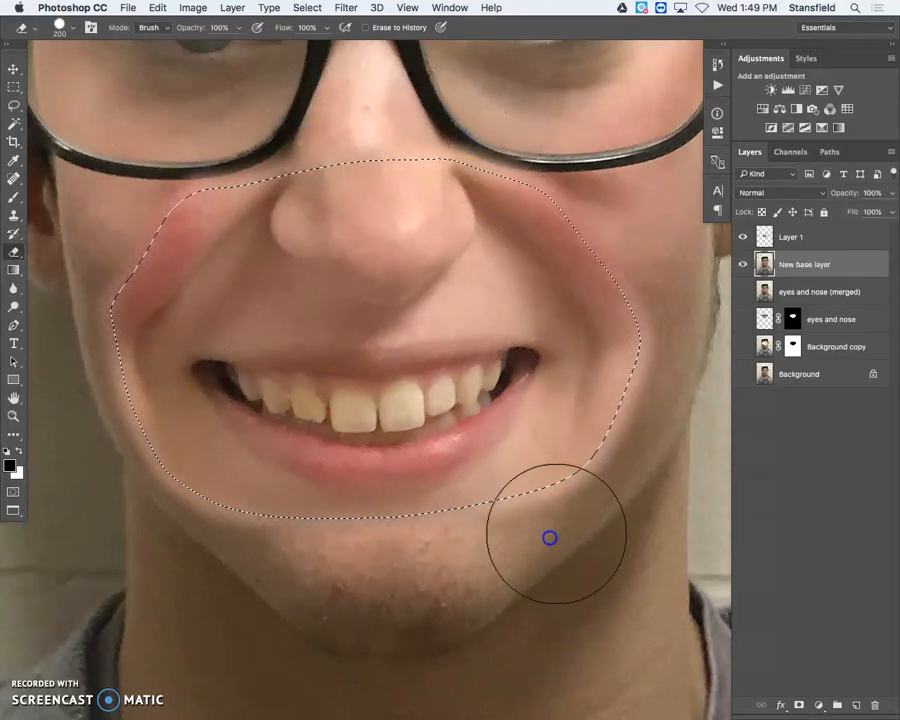
{"action": "left_click", "coordinate": [742, 237]}
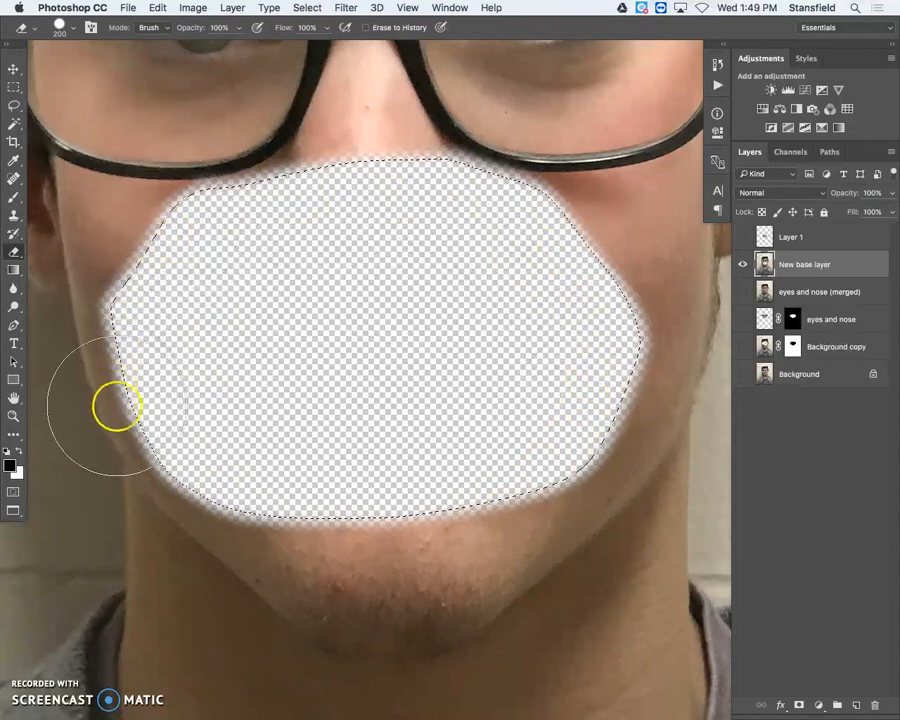
{"action": "mouse_move", "coordinate": [381, 486]}
{"action": "left_mouse_down"}
{"action": "mouse_move", "coordinate": [110, 488]}
{"action": "mouse_move", "coordinate": [273, 481]}
{"action": "left_mouse_up"}
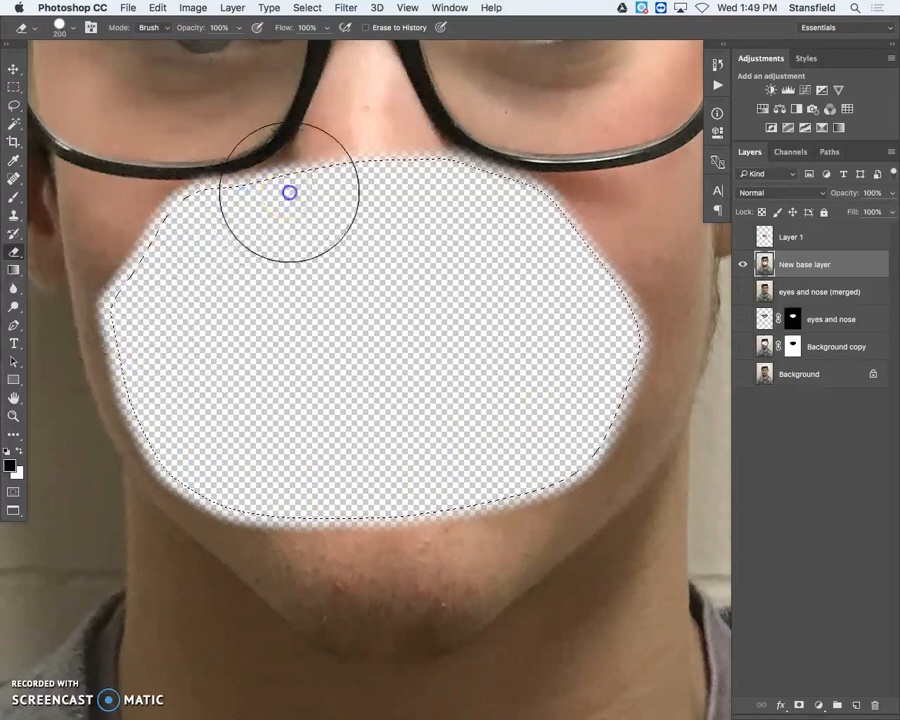
{"action": "mouse_move", "coordinate": [539, 205]}
{"action": "left_mouse_down"}
{"action": "mouse_move", "coordinate": [599, 256]}
{"action": "mouse_move", "coordinate": [644, 325]}
{"action": "mouse_move", "coordinate": [662, 386]}
{"action": "mouse_move", "coordinate": [632, 413]}
{"action": "left_mouse_up"}
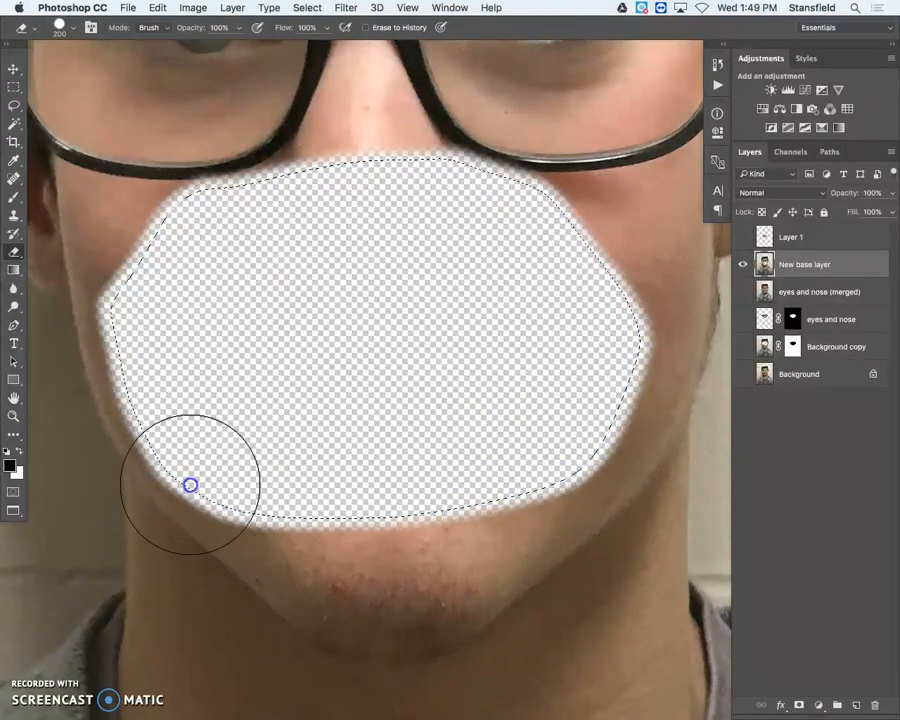
{"action": "left_click_drag", "start_coordinate": [560, 270], "coordinate": [609, 460]}
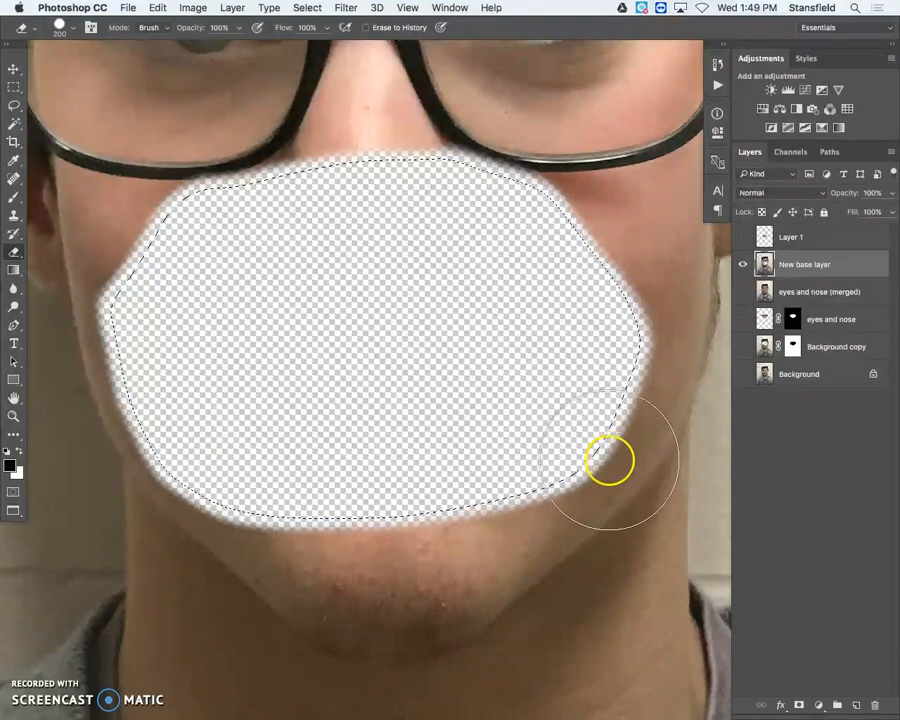
{"action": "left_click", "coordinate": [743, 237]}
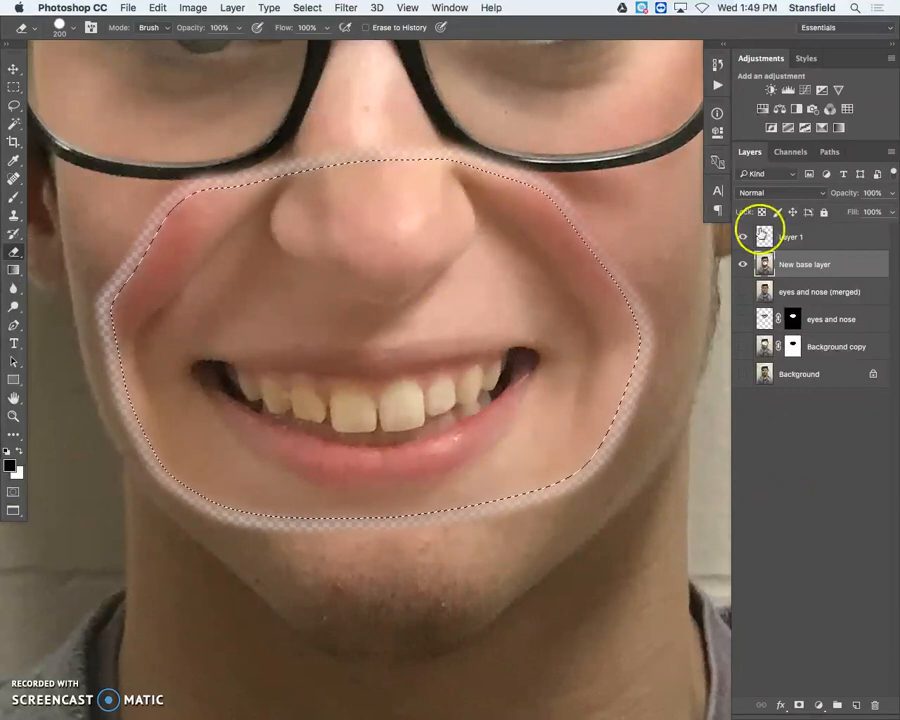
{"action": "key", "text": "super+d"}
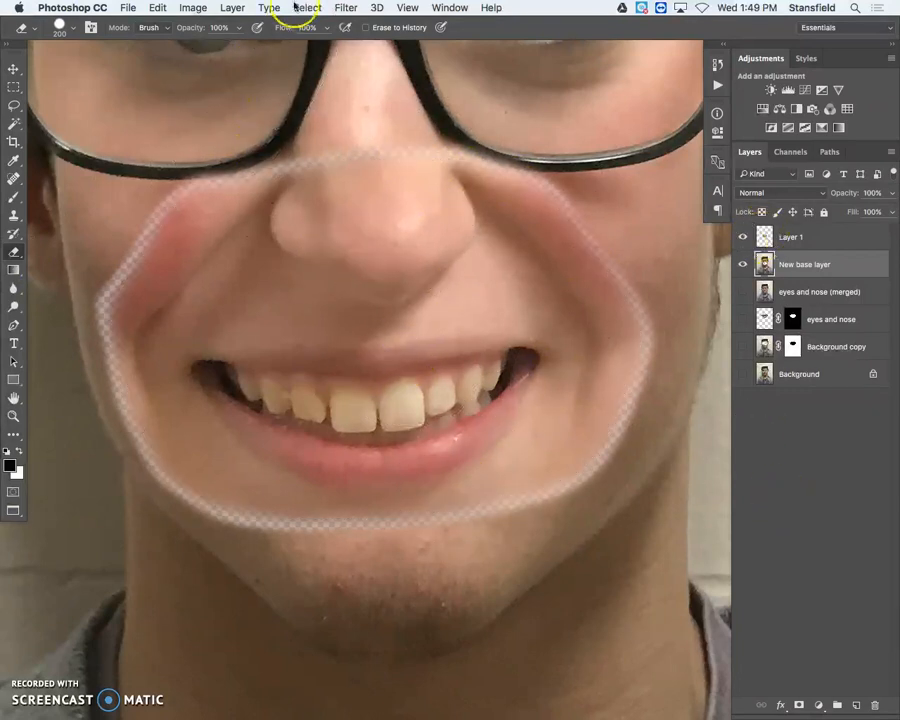
- Auto-blend Layer 1 with New base layer as Panorama, using seamless tones and colors and content-aware fill, and clear the resulting selection
{"action": "left_click", "coordinate": [830, 237], "text": "shift"}
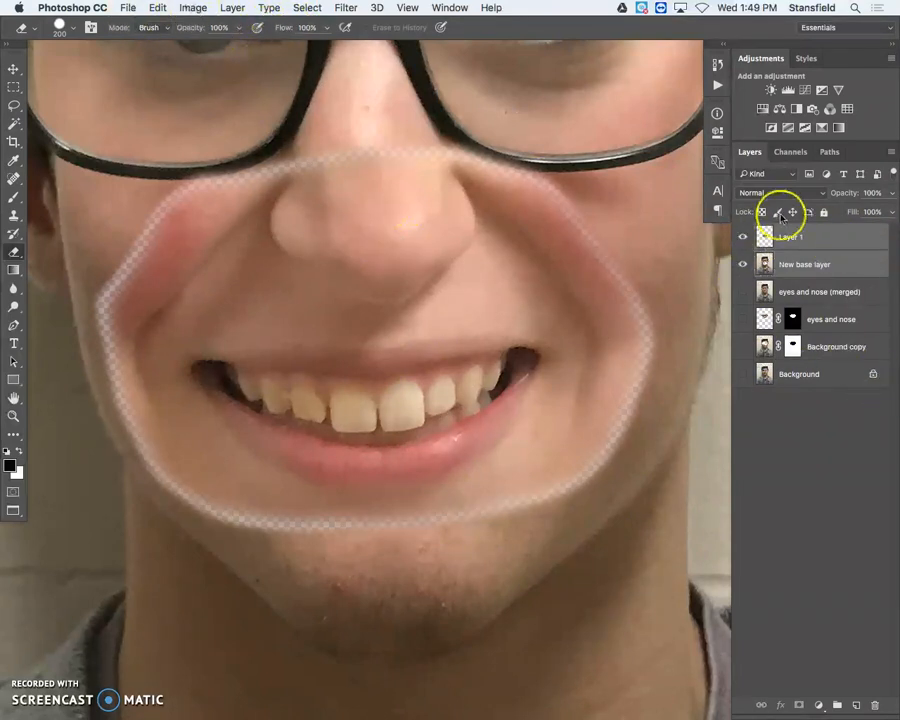
{"action": "left_click", "coordinate": [156, 8]}
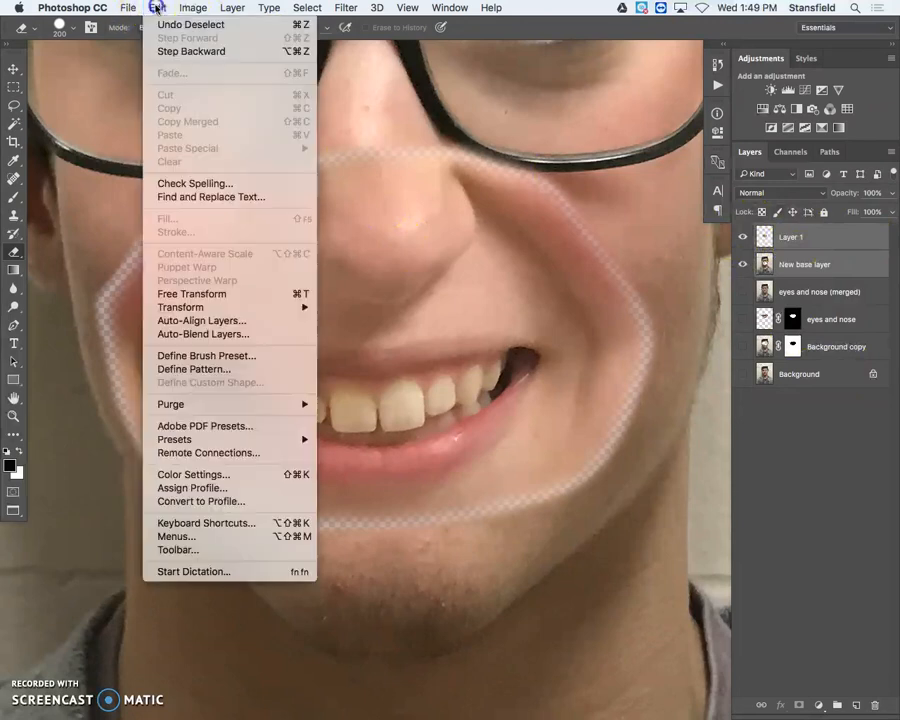
{"action": "left_click", "coordinate": [203, 334]}
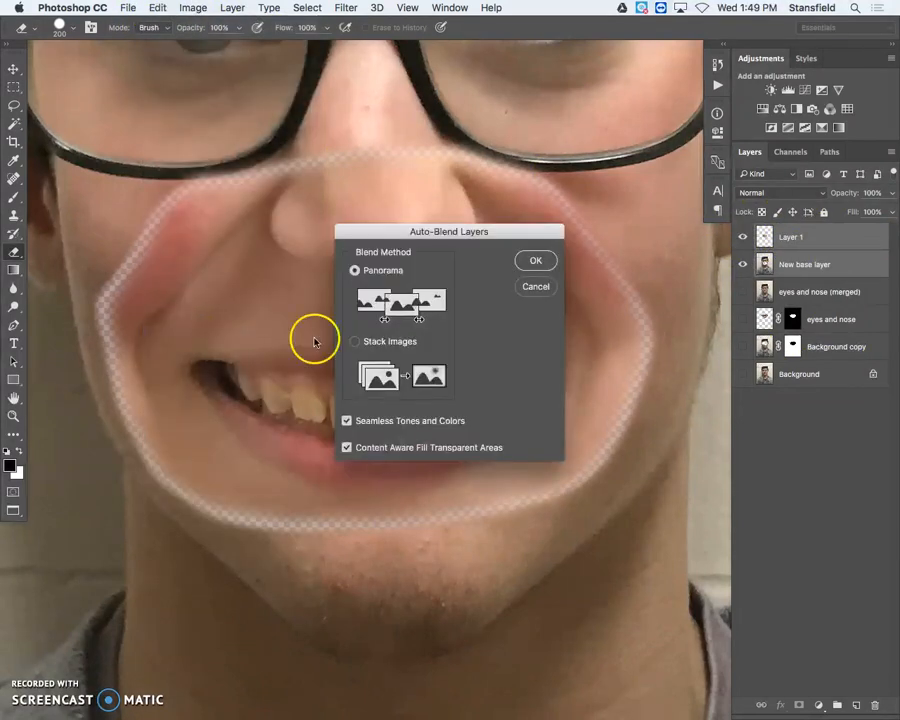
{"action": "left_click", "coordinate": [540, 261]}
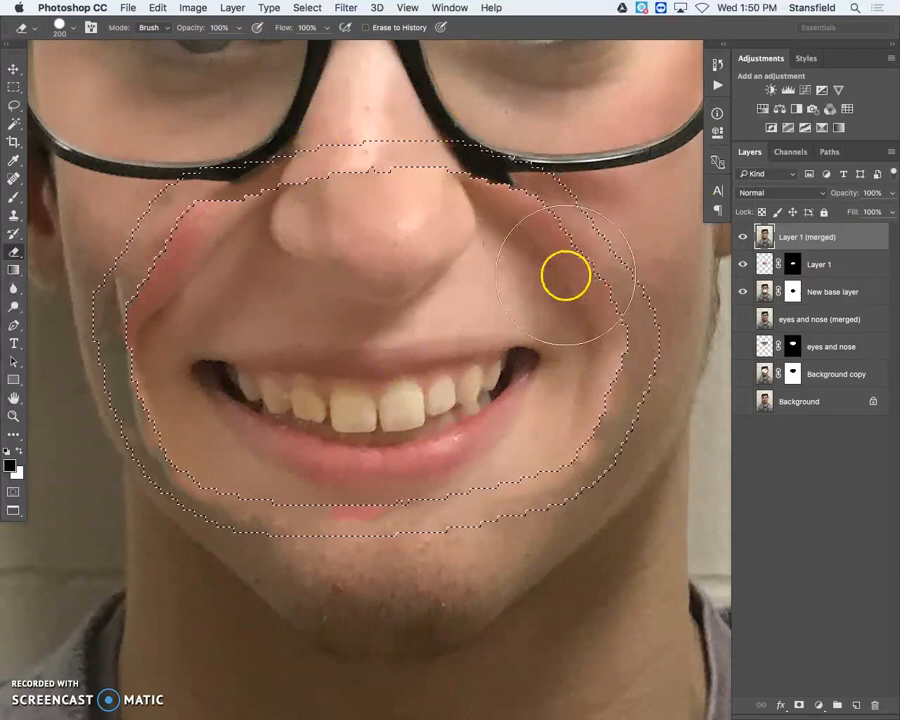
{"action": "key", "text": "super+d"}
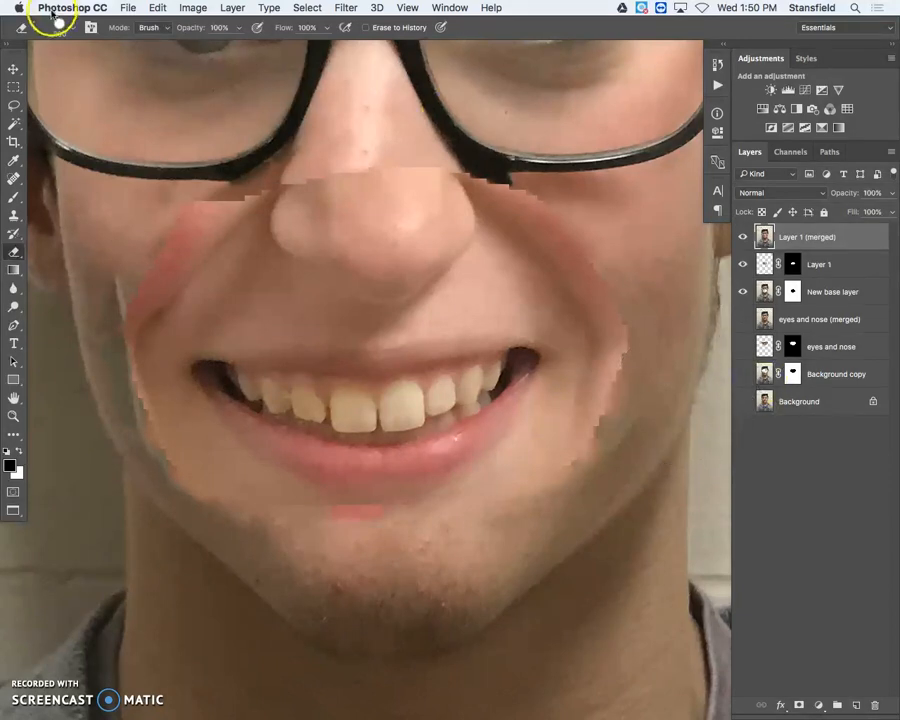
- Check the Eraser's brush size and hardness settings
{"action": "left_click", "coordinate": [76, 34]}
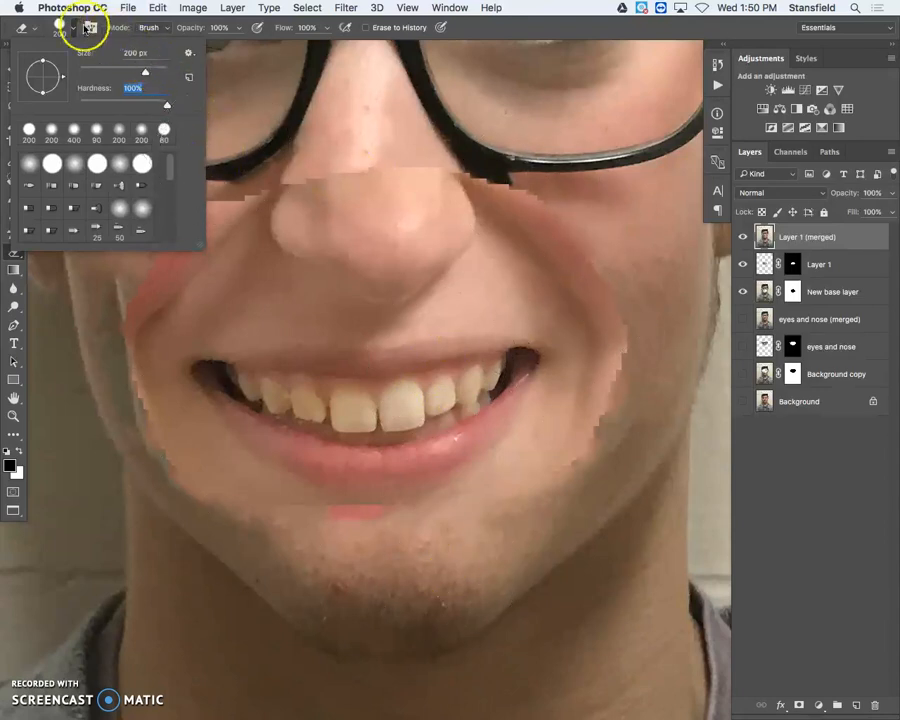
{"action": "left_click", "coordinate": [76, 32]}
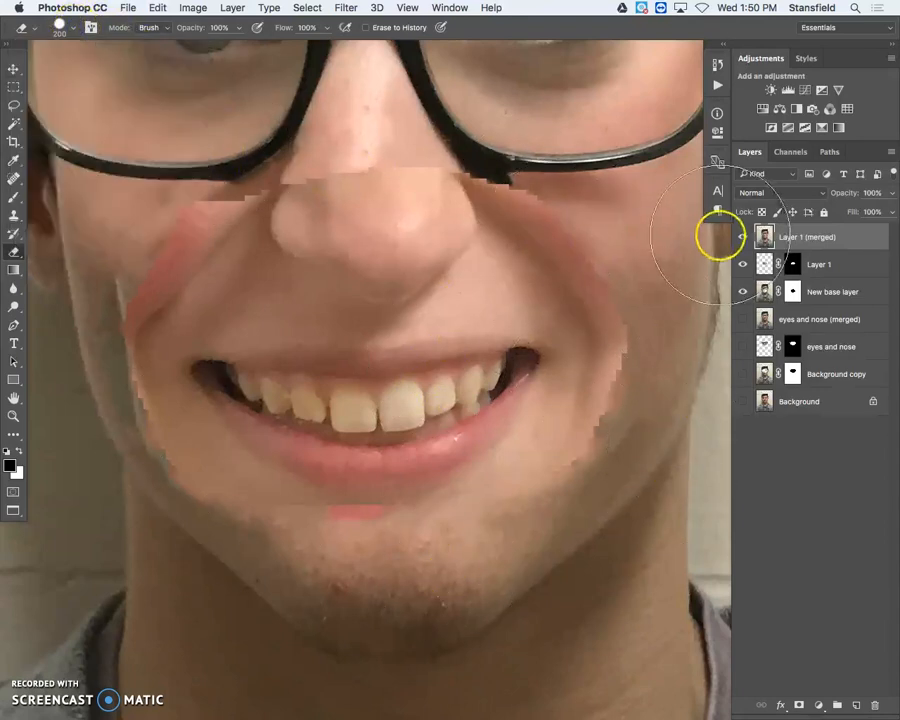